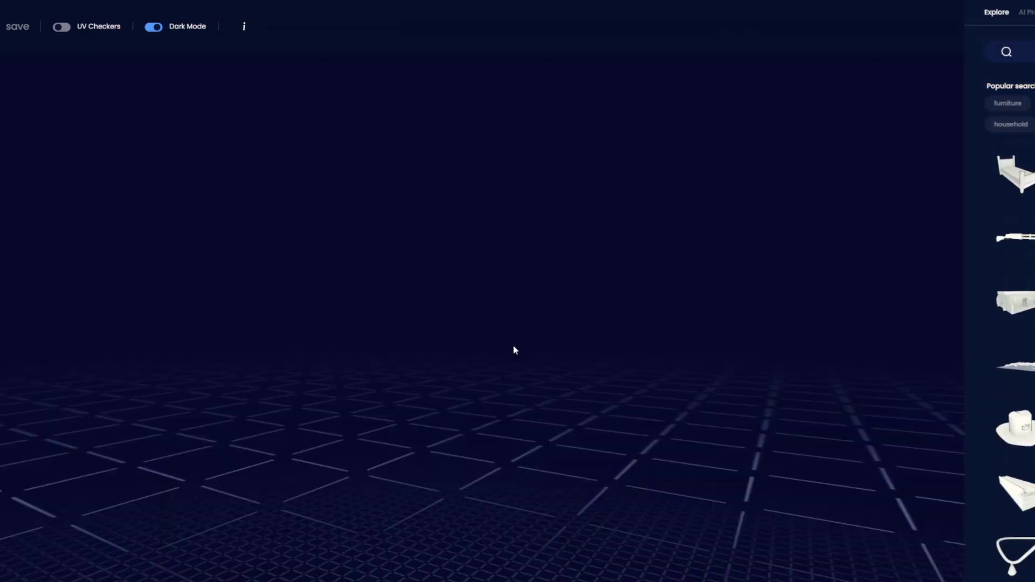
Browse the Explore gallery, switch to AI Prompt, and orbit above the generated surfer skateboard
{"action": "scroll", "coordinate": [1006, 195], "scroll_direction": "down", "scroll_amount": 6}
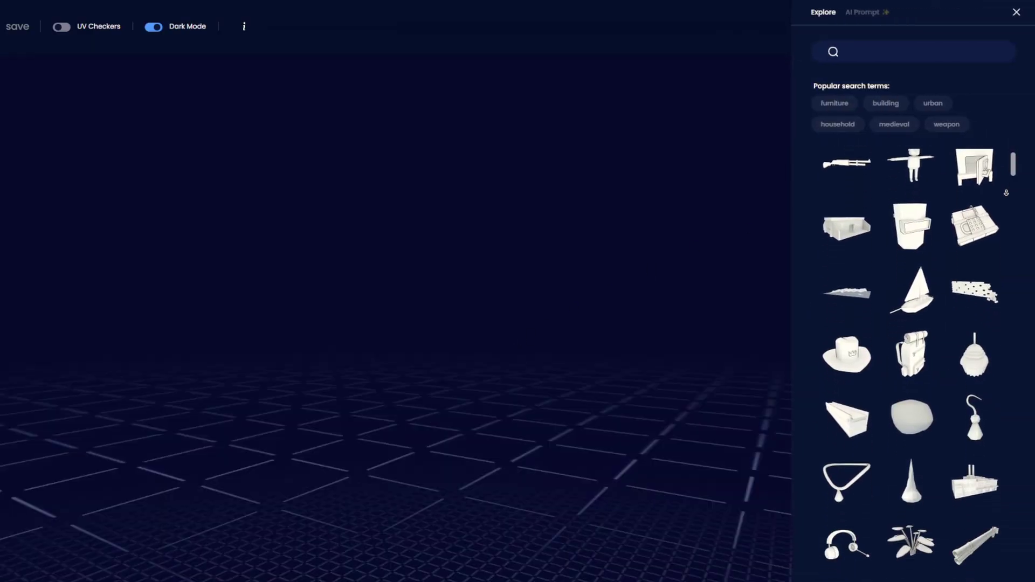
{"action": "scroll", "coordinate": [1006, 196], "scroll_direction": "down", "scroll_amount": 12}
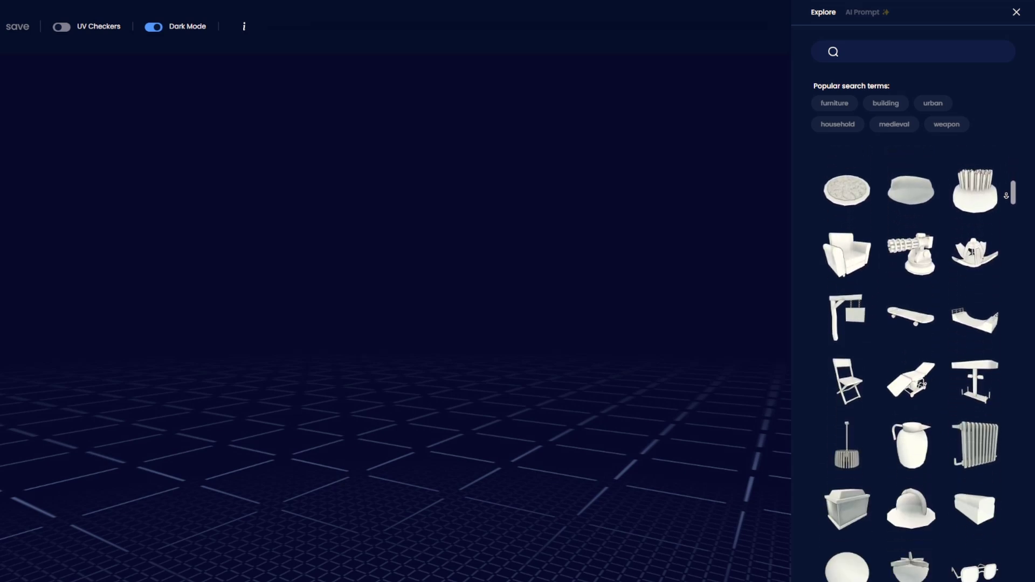
{"action": "left_click", "coordinate": [864, 13]}
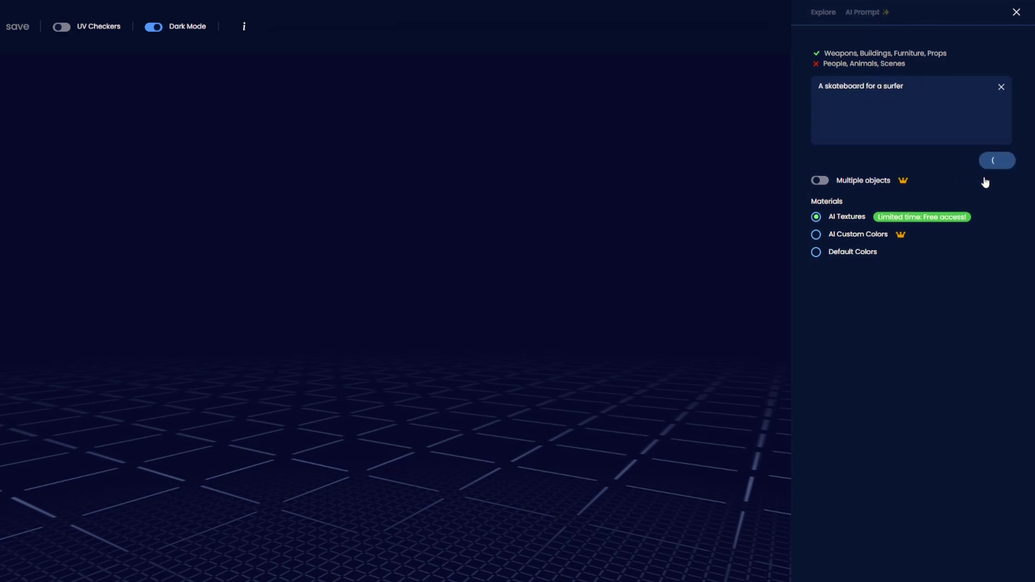
{"action": "left_click_drag", "start_coordinate": [554, 337], "coordinate": [430, 387]}
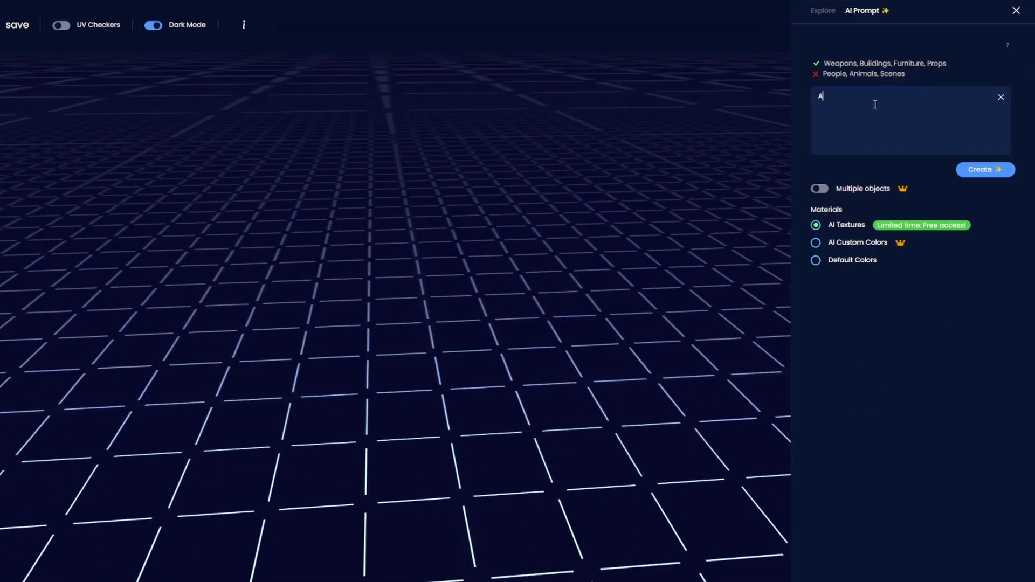
Generate the 'A Sofa' model, orbit and deselect it, then view the skateboard deck from above
{"action": "left_click", "coordinate": [986, 170]}
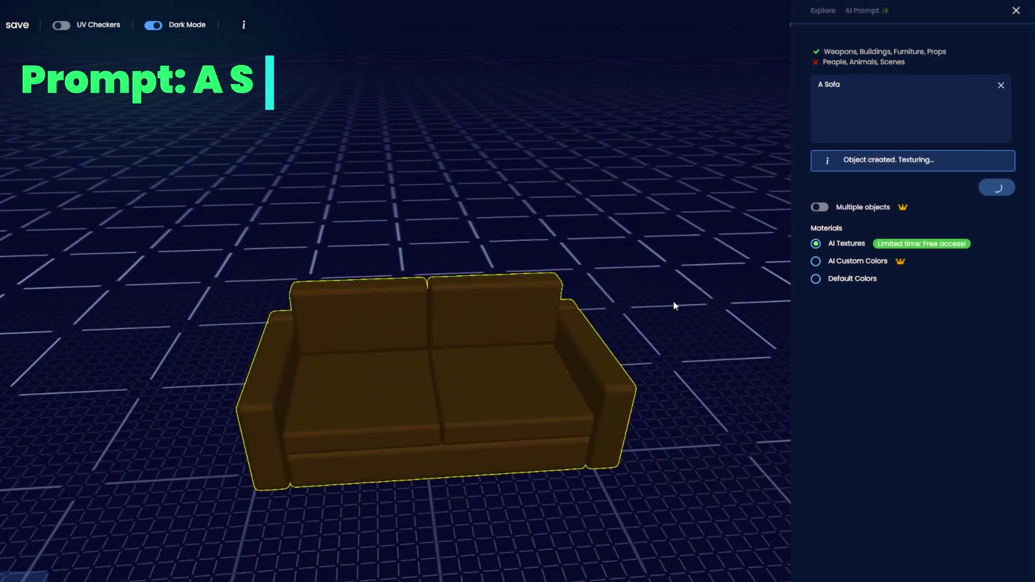
{"action": "left_click_drag", "start_coordinate": [681, 310], "coordinate": [663, 363]}
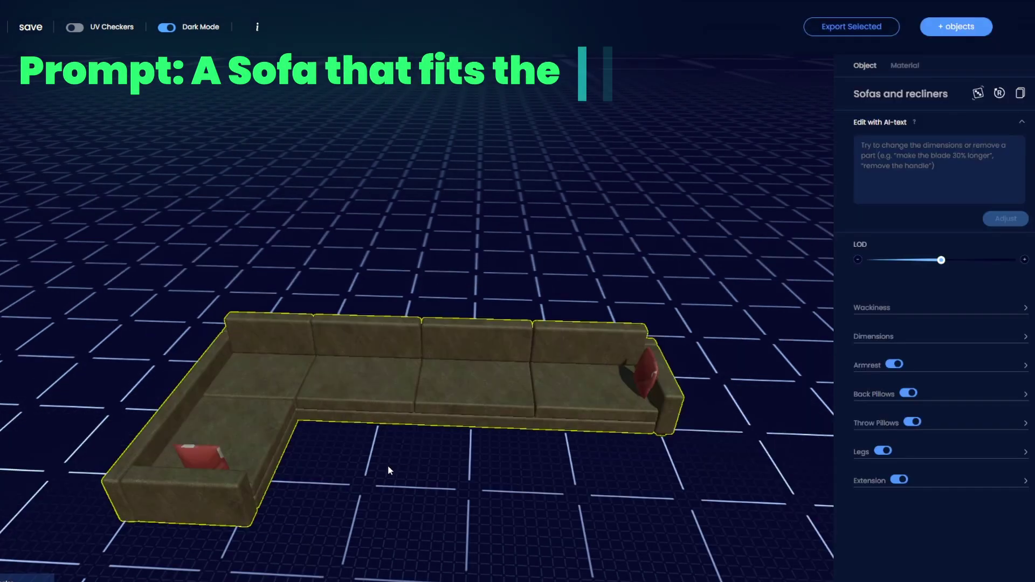
{"action": "left_click", "coordinate": [387, 465]}
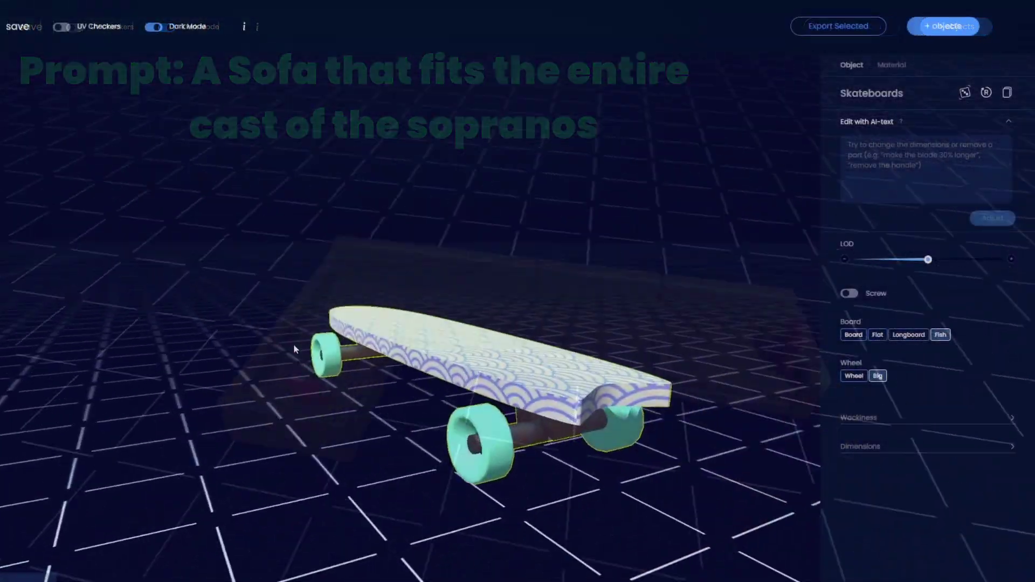
{"action": "left_click_drag", "start_coordinate": [524, 341], "coordinate": [435, 384]}
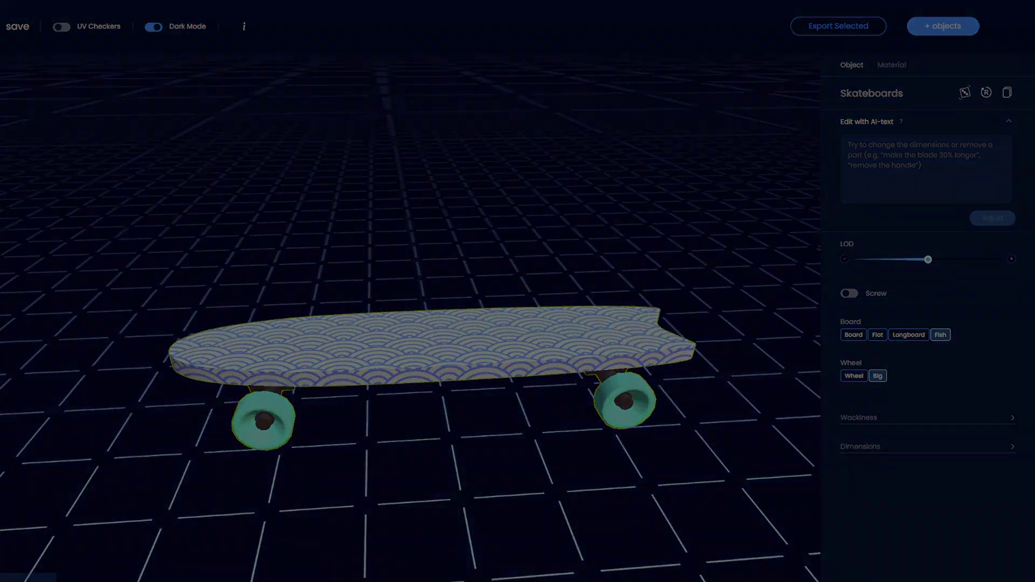
Generate the rusty farming tractor, then the broadsword, then 'A Sword with spikes'
{"action": "left_click", "coordinate": [993, 176]}
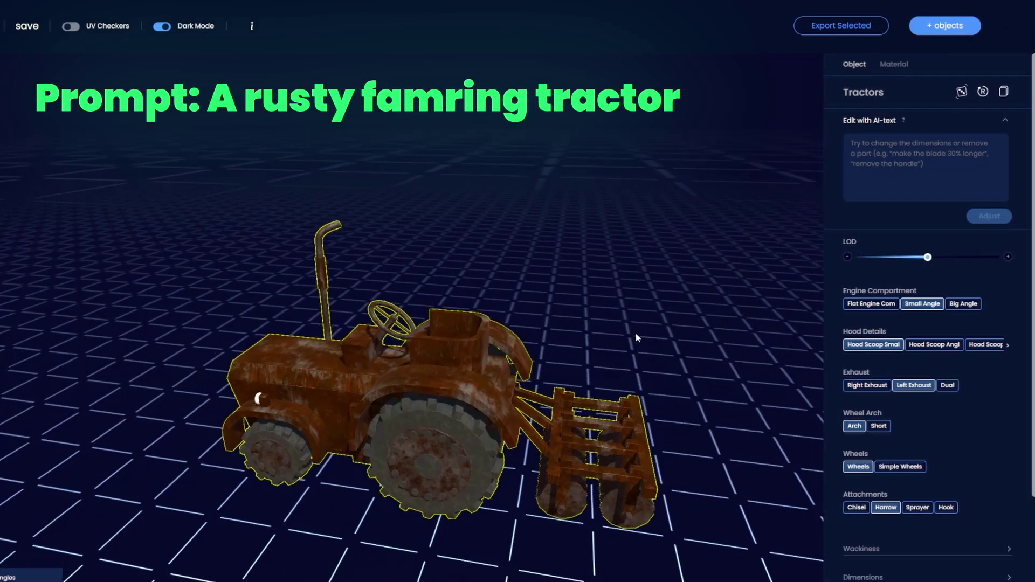
{"action": "left_click_drag", "start_coordinate": [637, 334], "coordinate": [173, 285]}
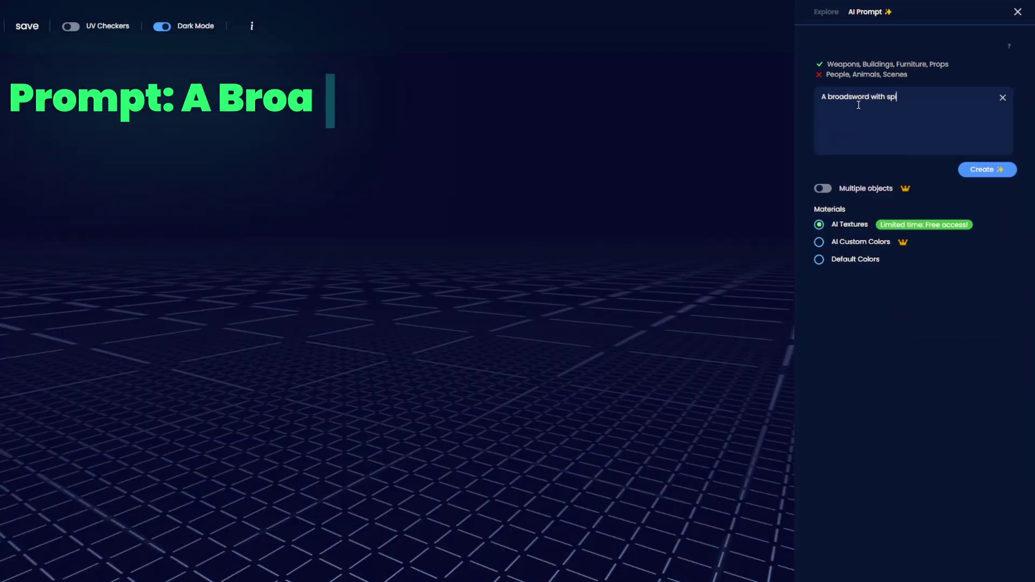
{"action": "left_click", "coordinate": [980, 172]}
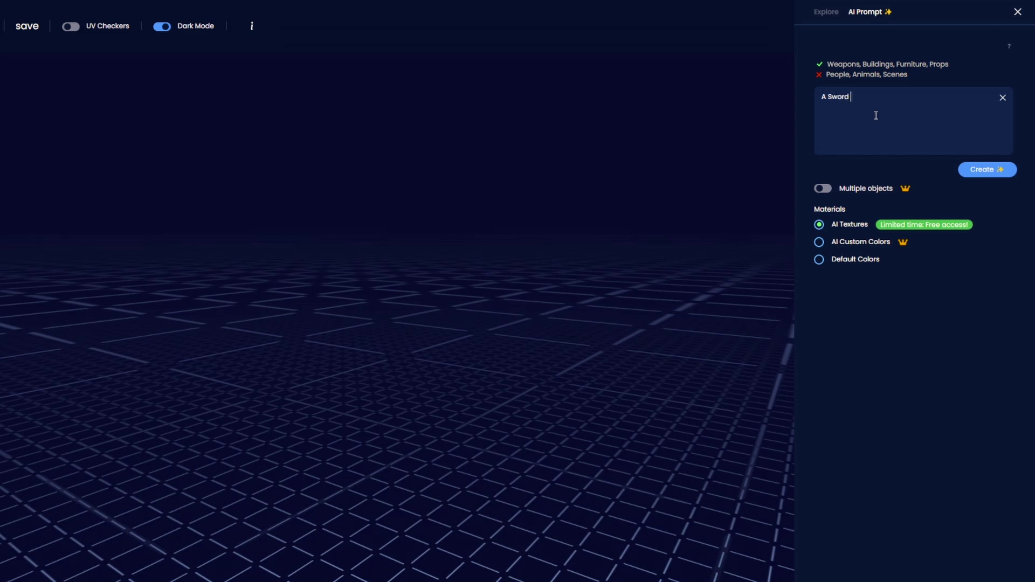
{"action": "left_click", "coordinate": [980, 170]}
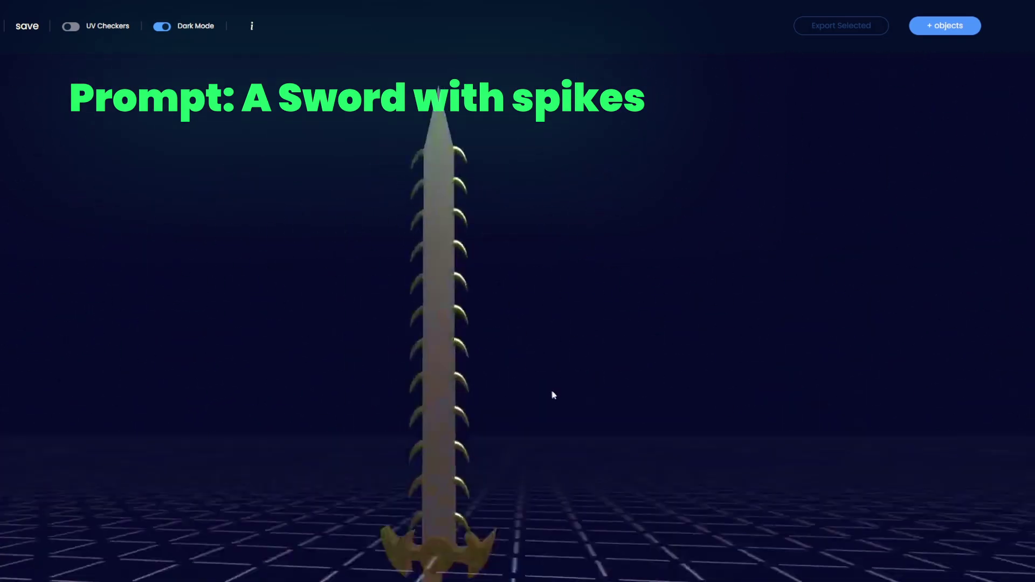
Select the spiked sword to show its settings and look down on it
{"action": "left_click", "coordinate": [443, 505]}
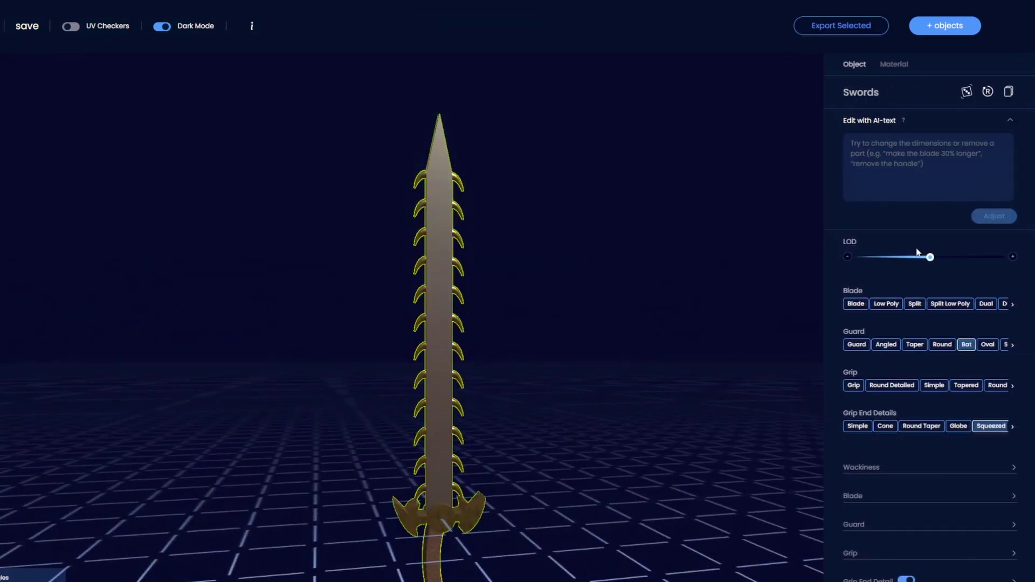
{"action": "left_click_drag", "start_coordinate": [486, 328], "coordinate": [440, 407]}
{"action": "left_click", "coordinate": [441, 407]}
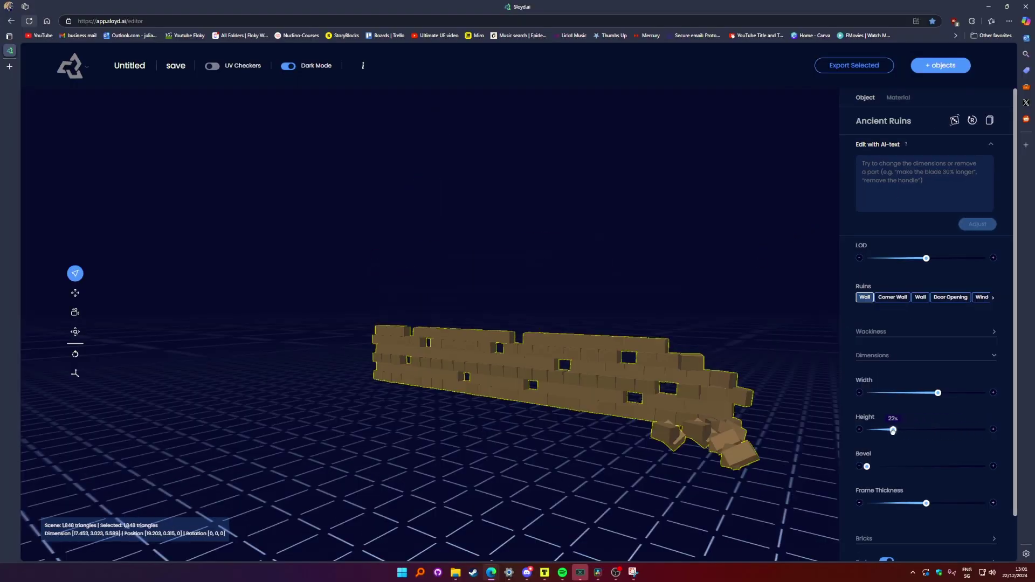
Widen the ruins wall and apply the Corner Wall, Door Opening and Arc Opening presets
{"action": "left_click_drag", "start_coordinate": [938, 393], "coordinate": [912, 395]}
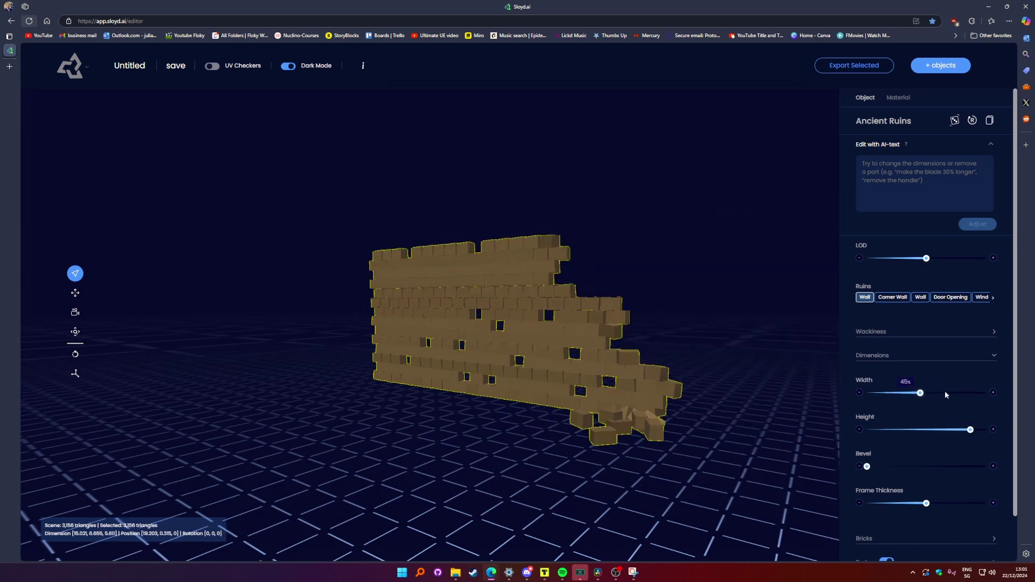
{"action": "left_click", "coordinate": [892, 297]}
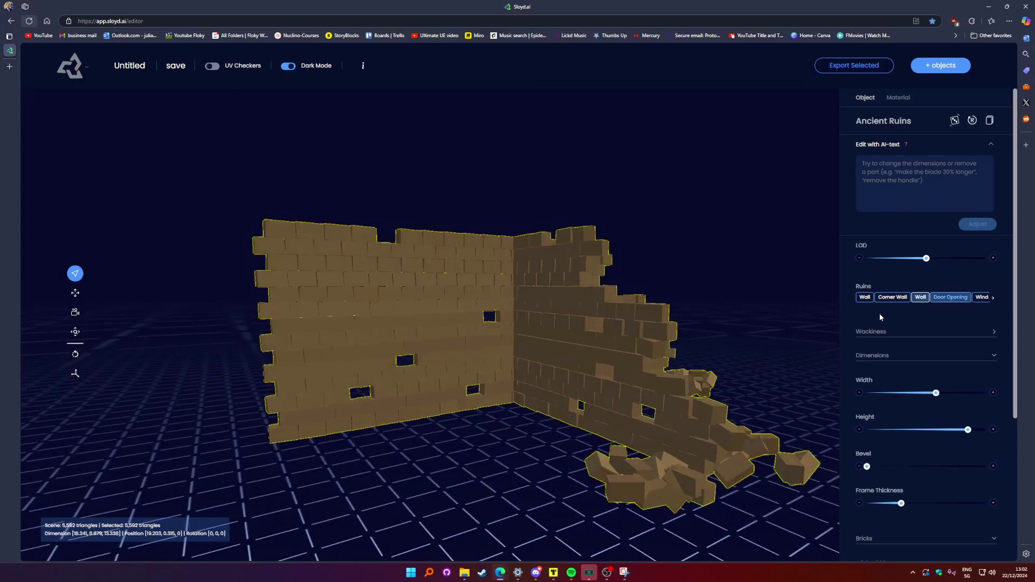
{"action": "left_click", "coordinate": [951, 297]}
{"action": "left_click", "coordinate": [986, 297]}
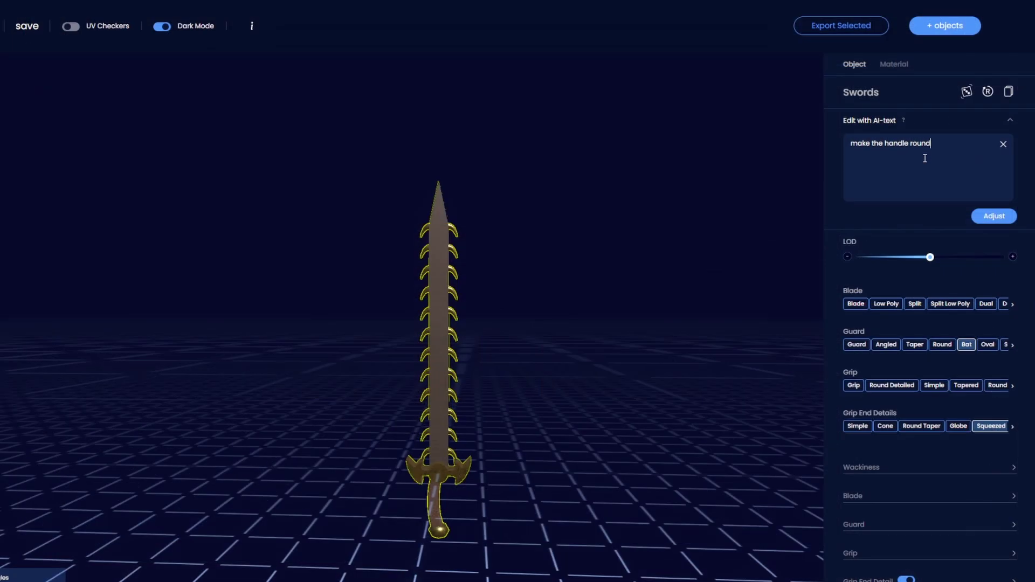
Restore the rounded-handle sword's bat-shaped guard with an AI edit, then orbit the drone
{"action": "left_click_drag", "start_coordinate": [522, 469], "coordinate": [266, 371]}
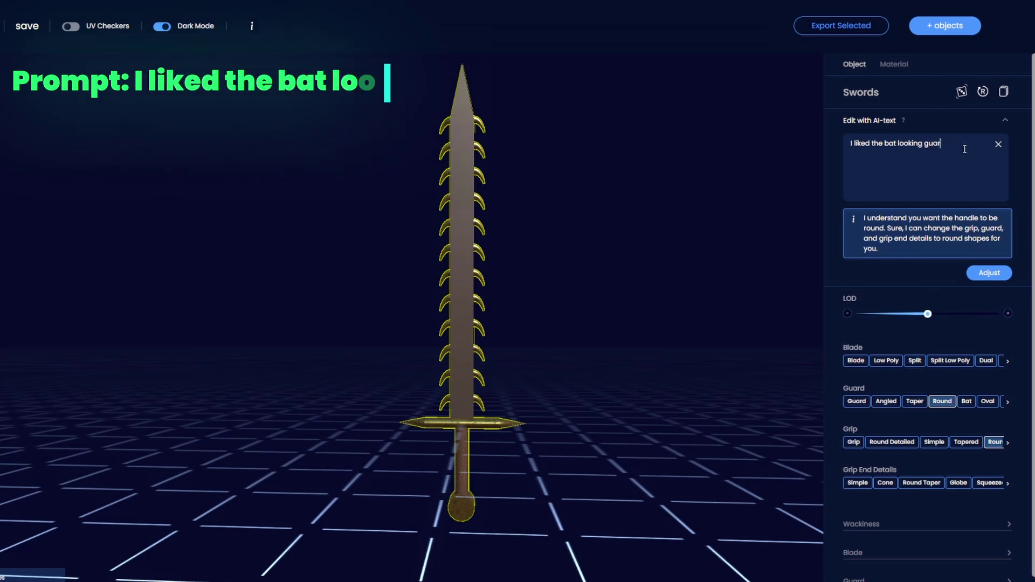
{"action": "left_click", "coordinate": [992, 275]}
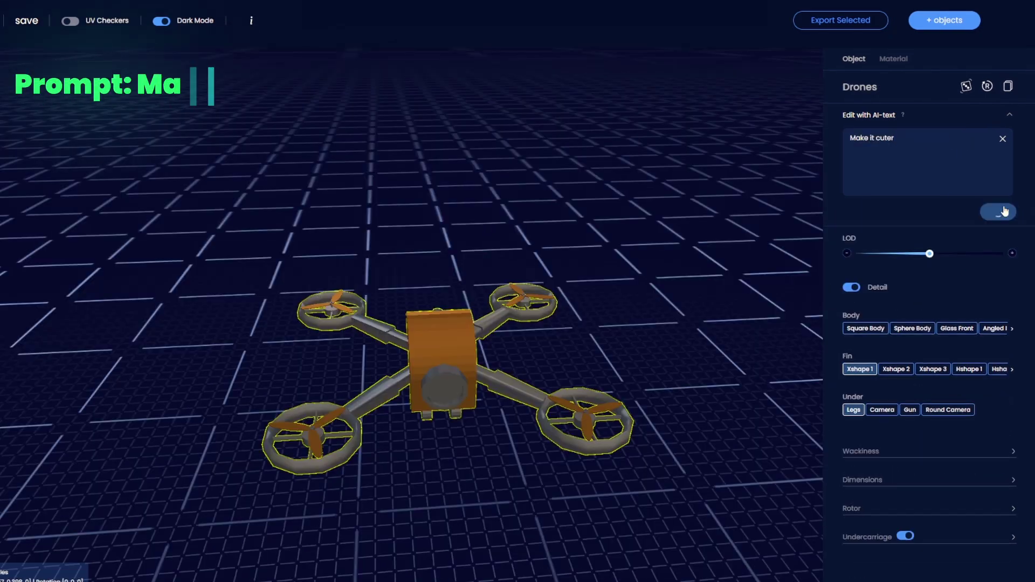
{"action": "left_click_drag", "start_coordinate": [377, 291], "coordinate": [482, 274]}
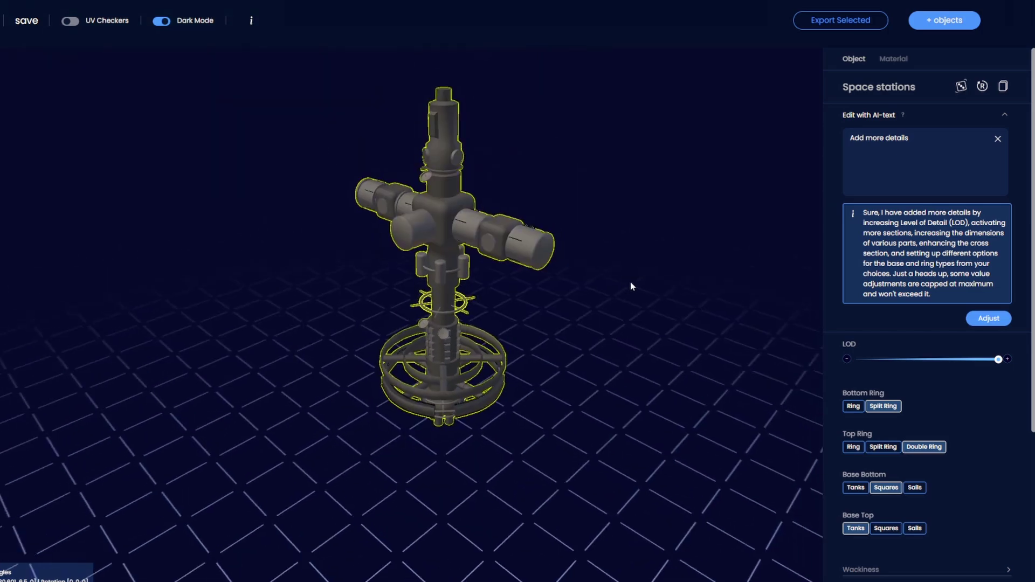
Break the wall apart with an AI edit, then give the headphones Rectangle earcups and Gaming frame
{"action": "left_click", "coordinate": [704, 302]}
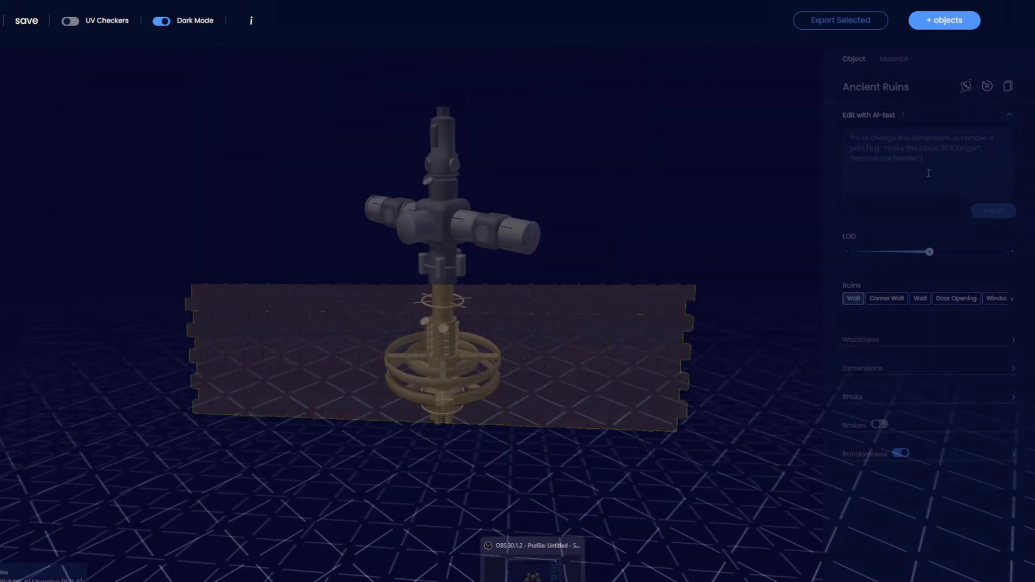
{"action": "type", "text": "Break the wall"}
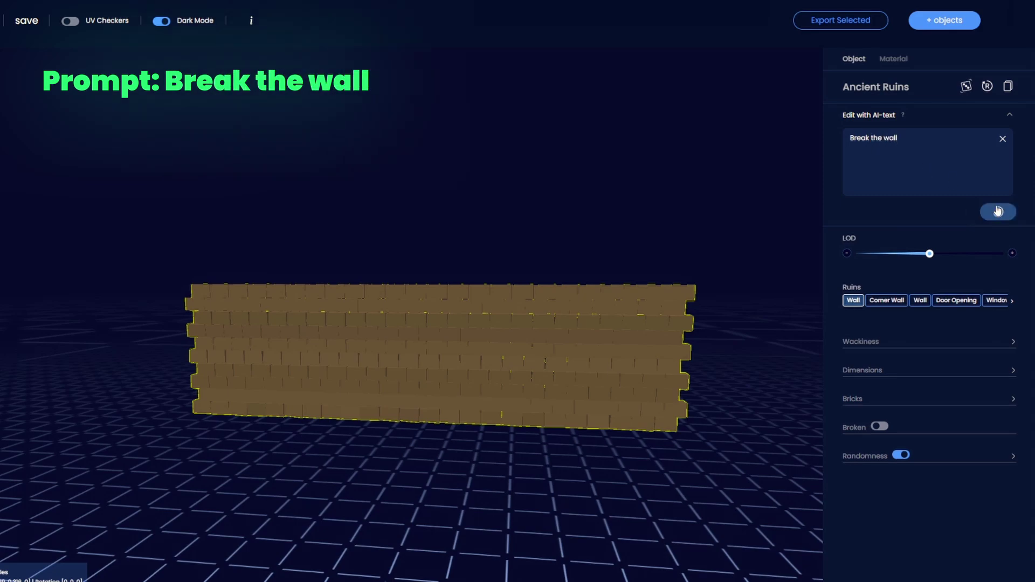
{"action": "left_click", "coordinate": [998, 212]}
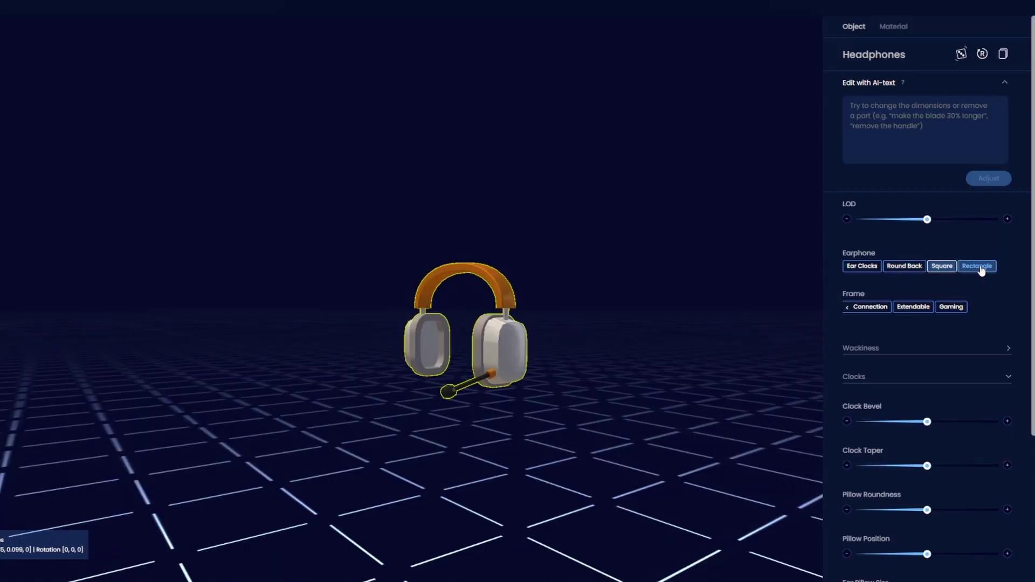
{"action": "left_click", "coordinate": [981, 268]}
{"action": "left_click", "coordinate": [952, 309]}
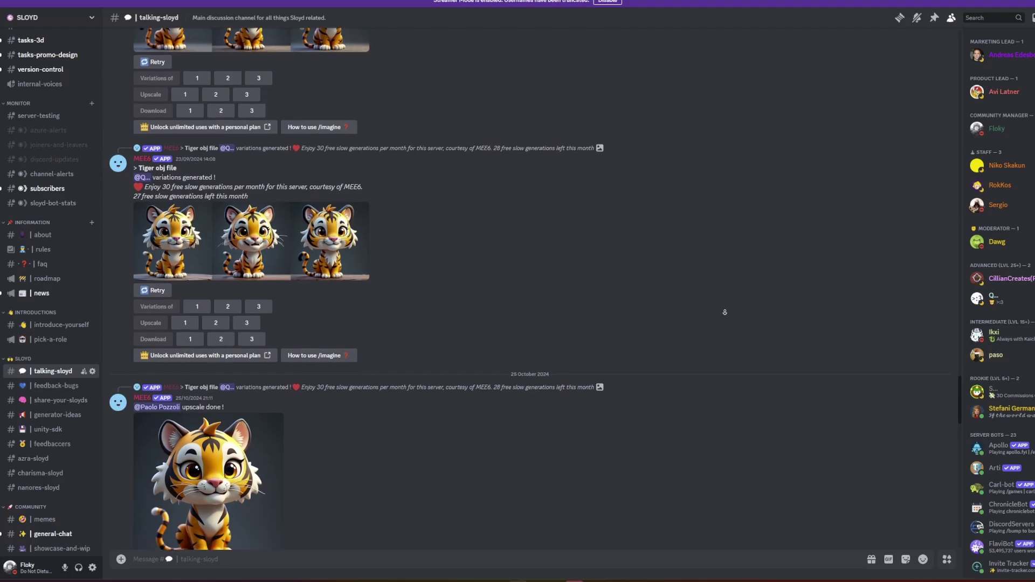
Scroll the #talking-sloyd channel down to its newest server-status messages
{"action": "scroll", "coordinate": [723, 316], "scroll_direction": "down", "scroll_amount": 8}
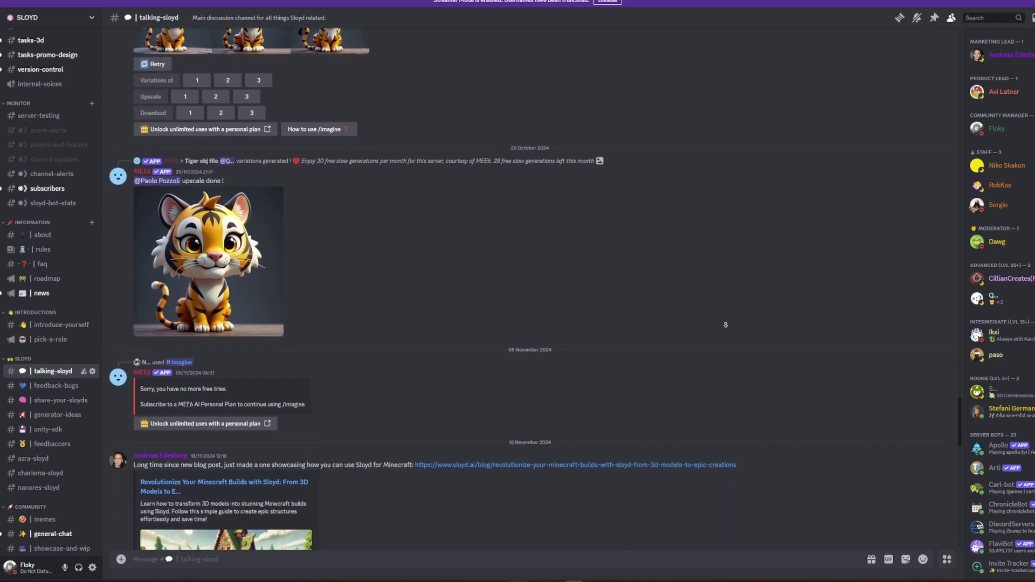
{"action": "scroll", "coordinate": [726, 325], "scroll_direction": "down", "scroll_amount": 7}
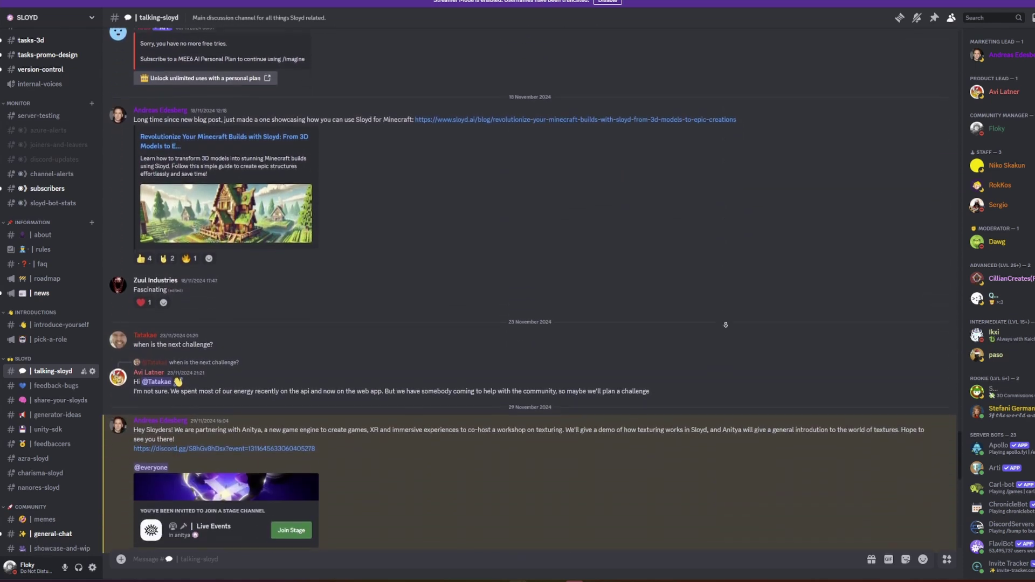
{"action": "scroll", "coordinate": [726, 325], "scroll_direction": "down", "scroll_amount": 7}
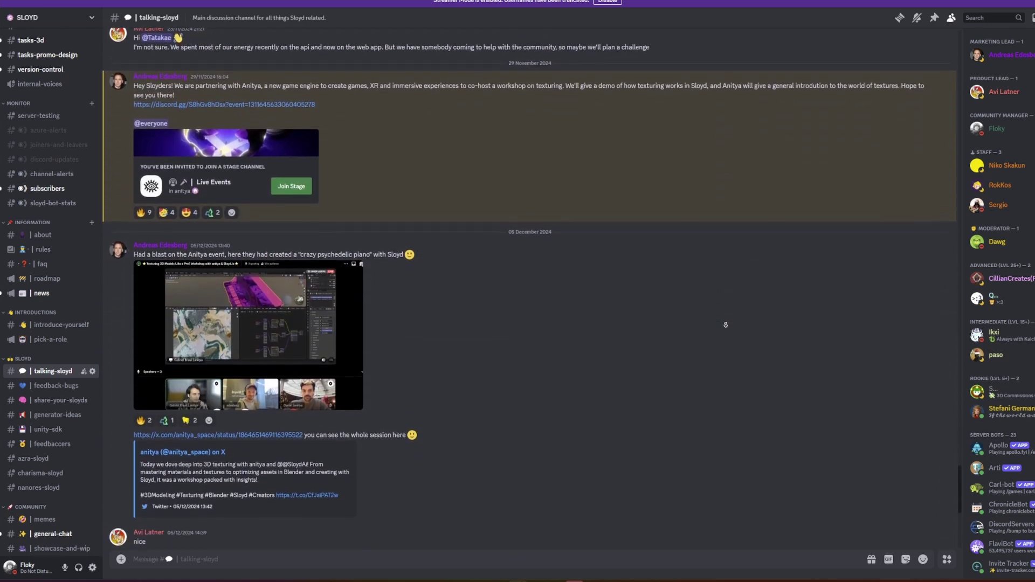
{"action": "scroll", "coordinate": [725, 324], "scroll_direction": "down", "scroll_amount": 6}
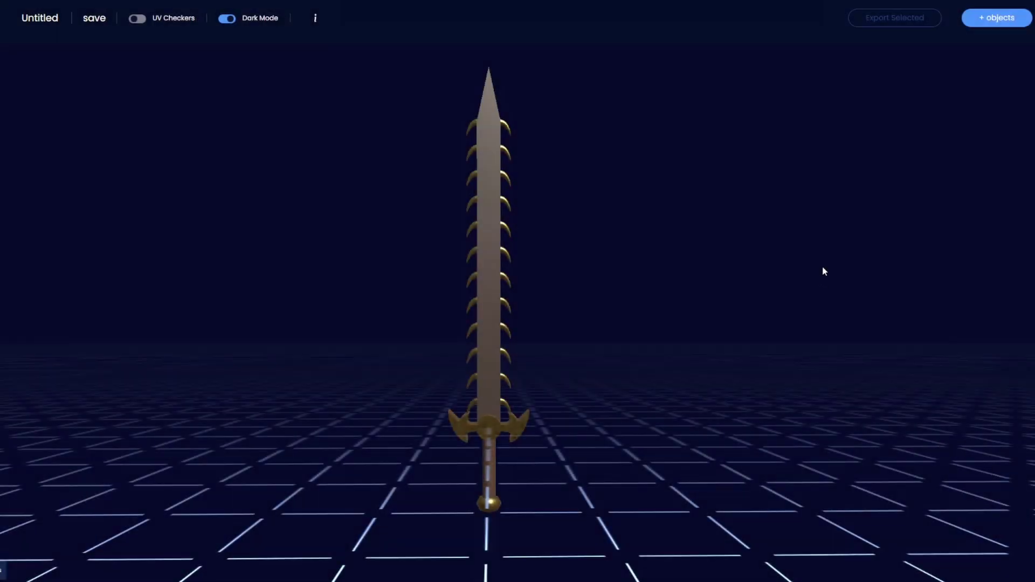
Export the selected spiked sword in GLB format via Export Selected
{"action": "left_click_drag", "start_coordinate": [824, 270], "coordinate": [814, 284]}
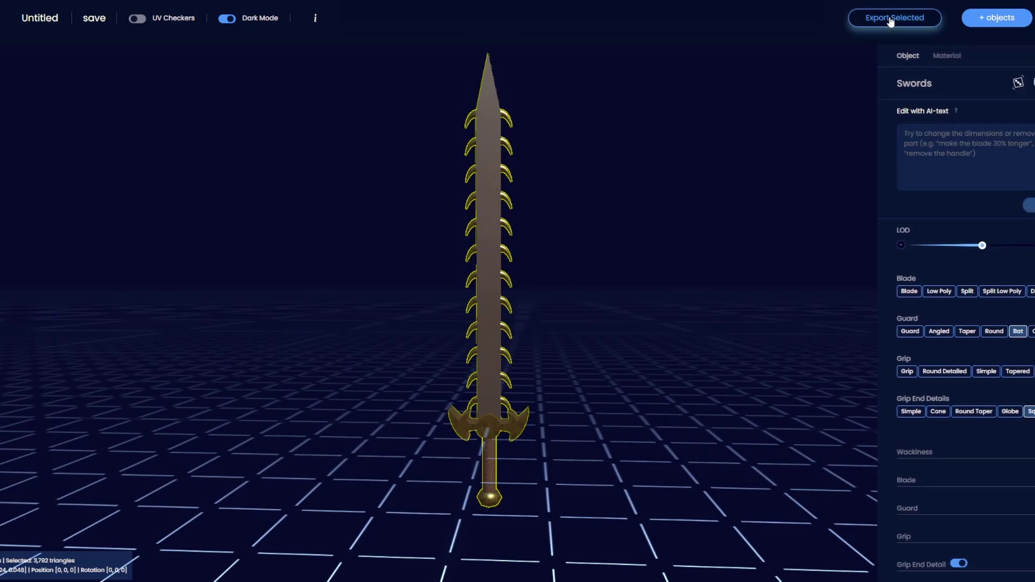
{"action": "left_click", "coordinate": [890, 18]}
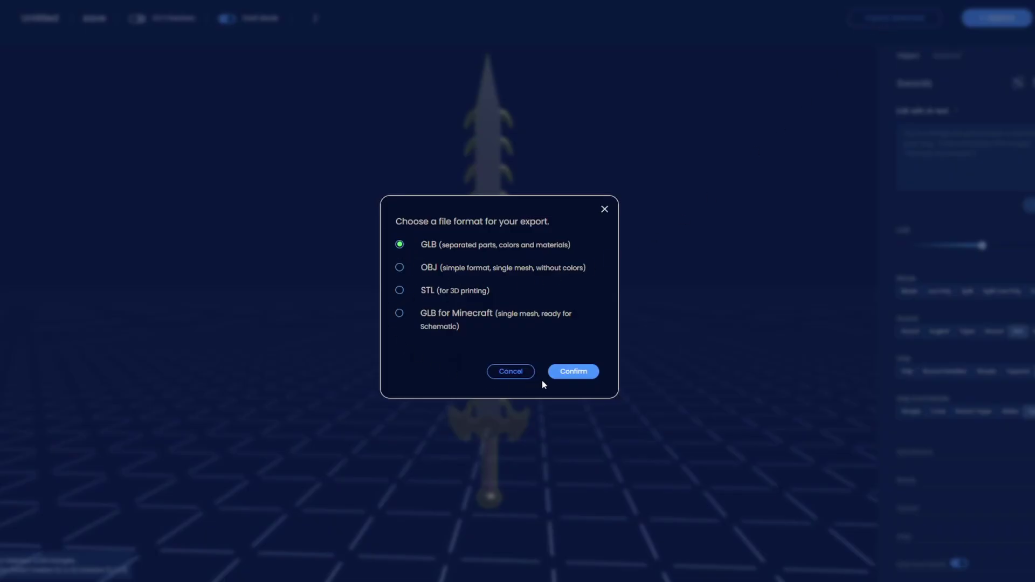
{"action": "left_click", "coordinate": [574, 372]}
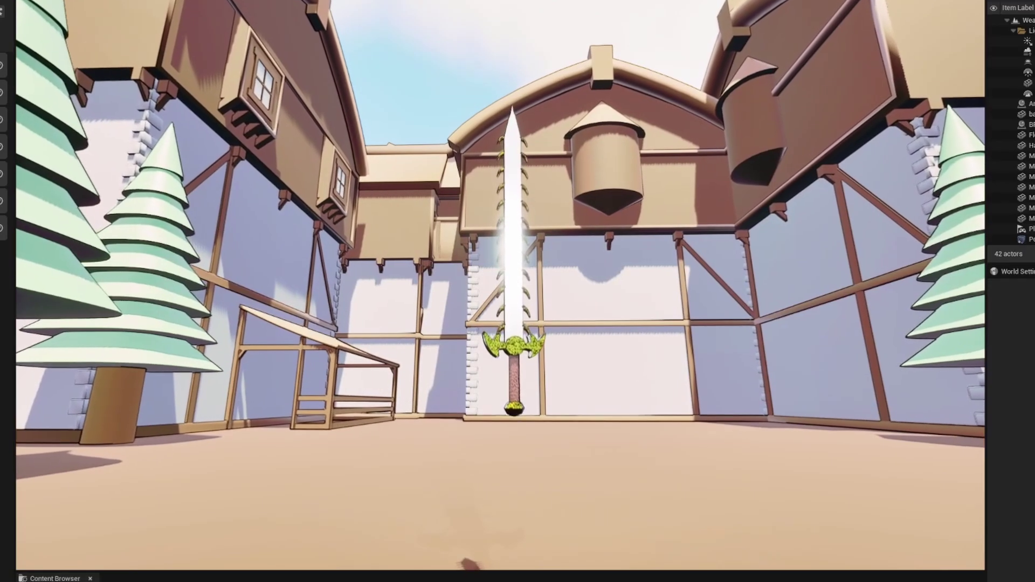